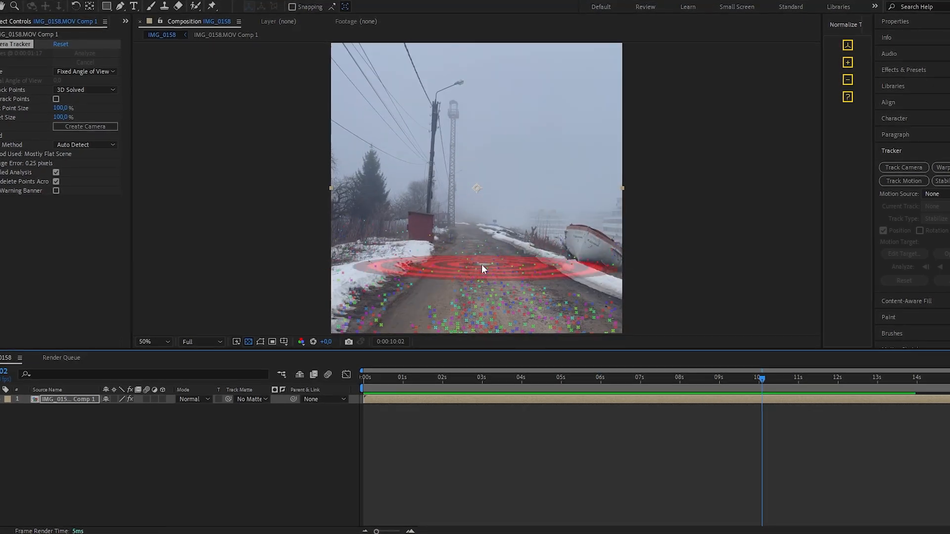
Create a solid and camera from the road's ground track points, and two nulls from the selected points on the red shed
right_click(486, 279)
click(515, 297)
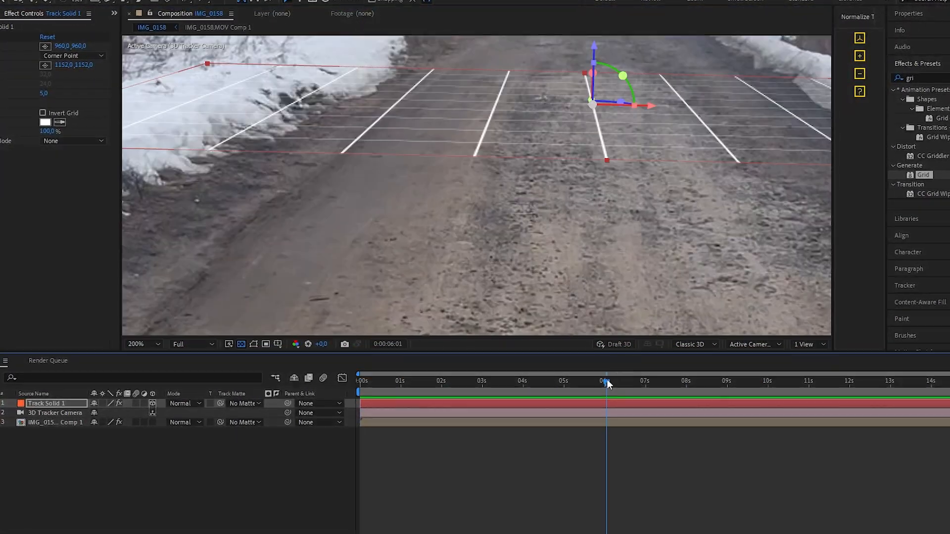
drag(602, 381, 570, 383)
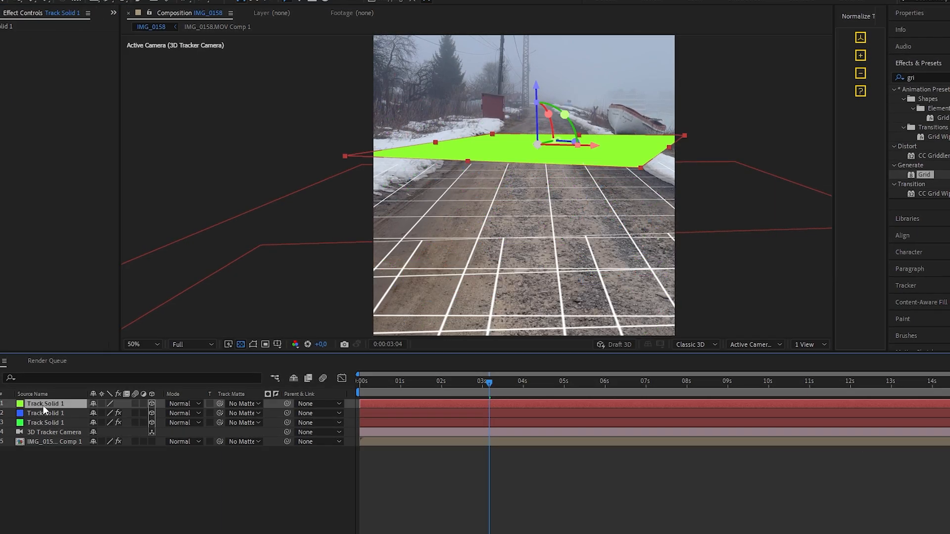
key(r)
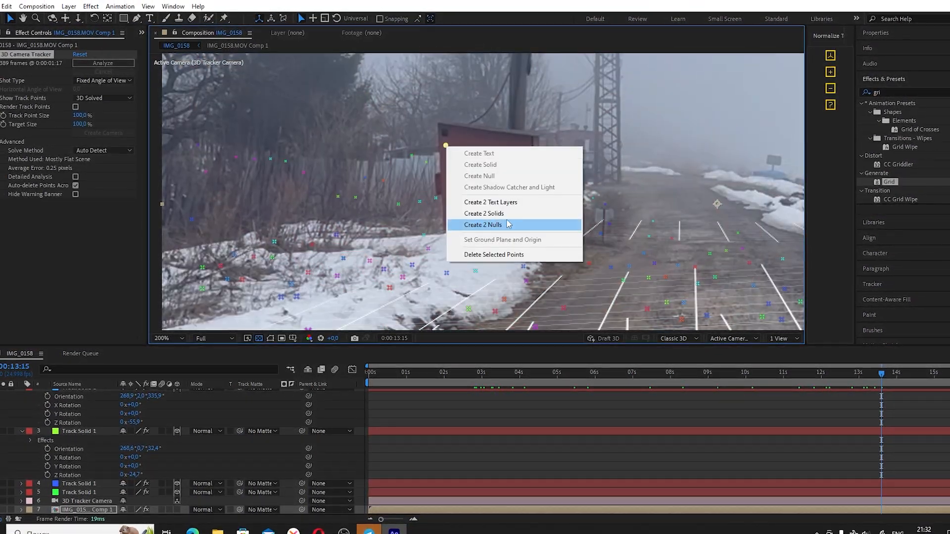
click(509, 225)
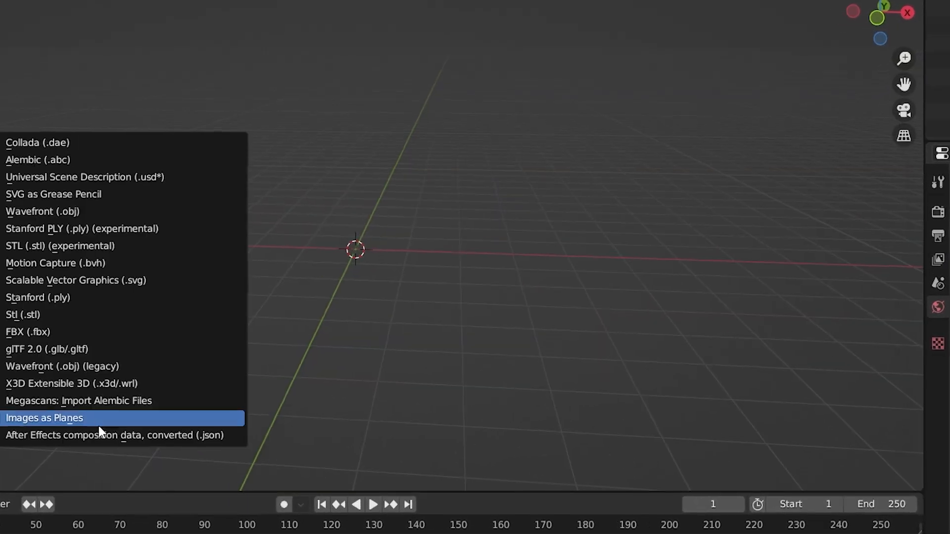
Switch to Blender, import the converted After Effects composition data, and browse to folder 12 for the camera's background movie clip
click(100, 433)
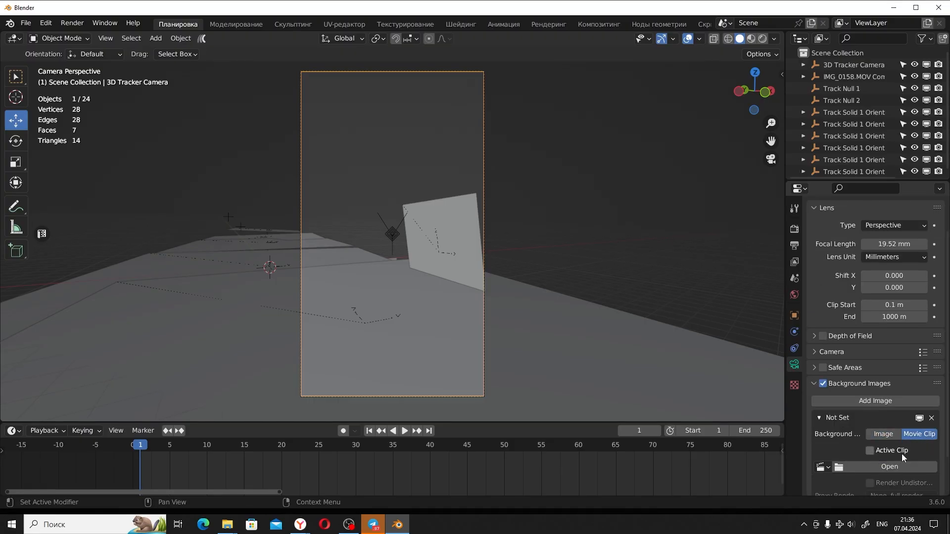
click(903, 466)
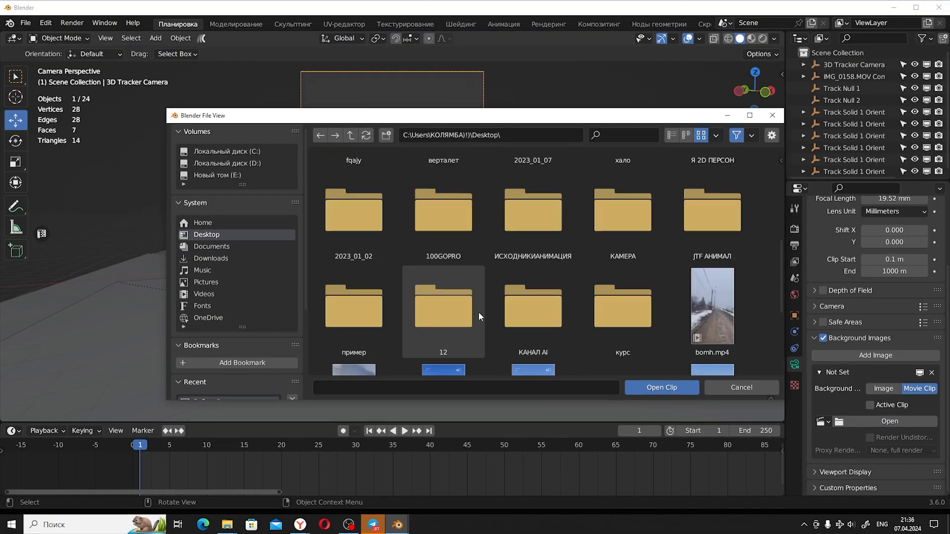
double_click(443, 306)
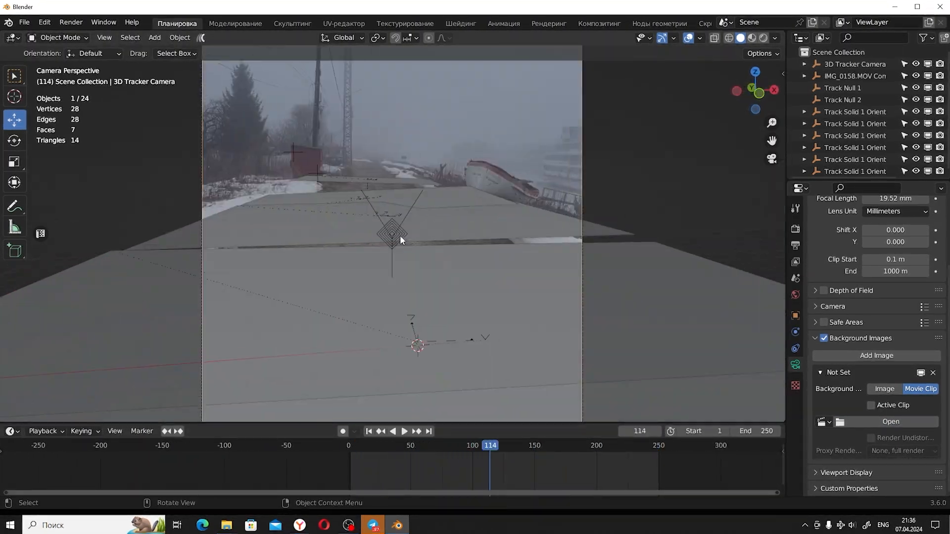
Add a cube to the tracked scene and import the bread-like mesh model
middle_drag(400, 236, 542, 244)
key(shift+a)
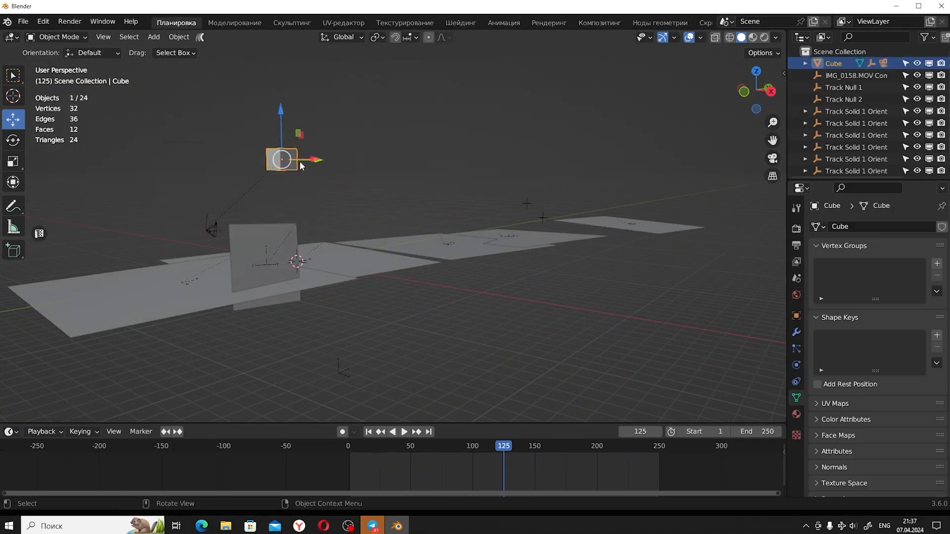
middle_drag(300, 166, 310, 218)
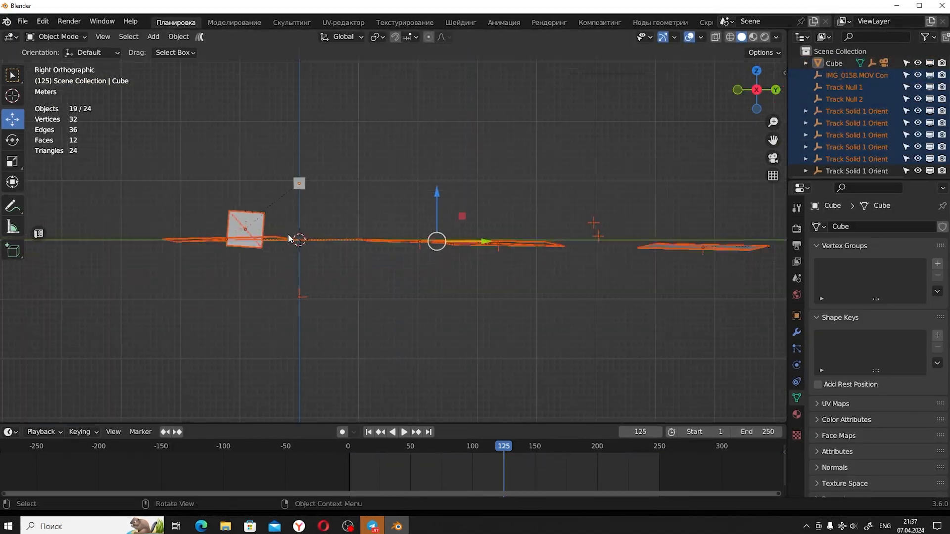
middle_drag(288, 237, 362, 269)
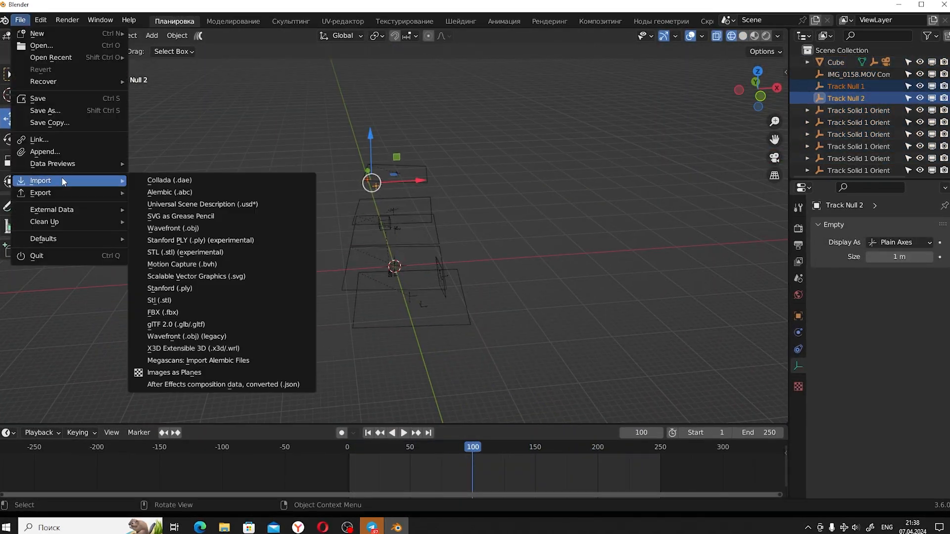
click(217, 272)
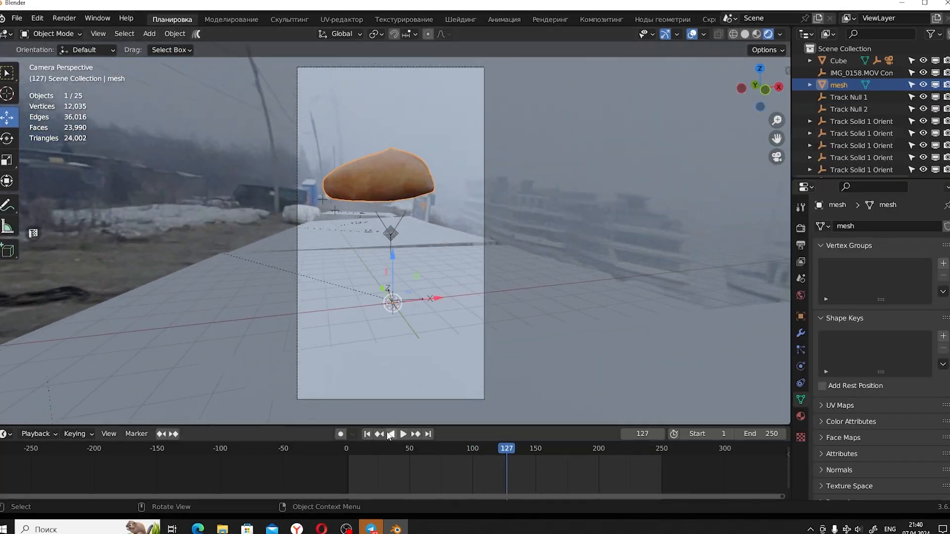
Make the render's film background transparent so the footage shows behind the mesh
click(394, 449)
click(801, 295)
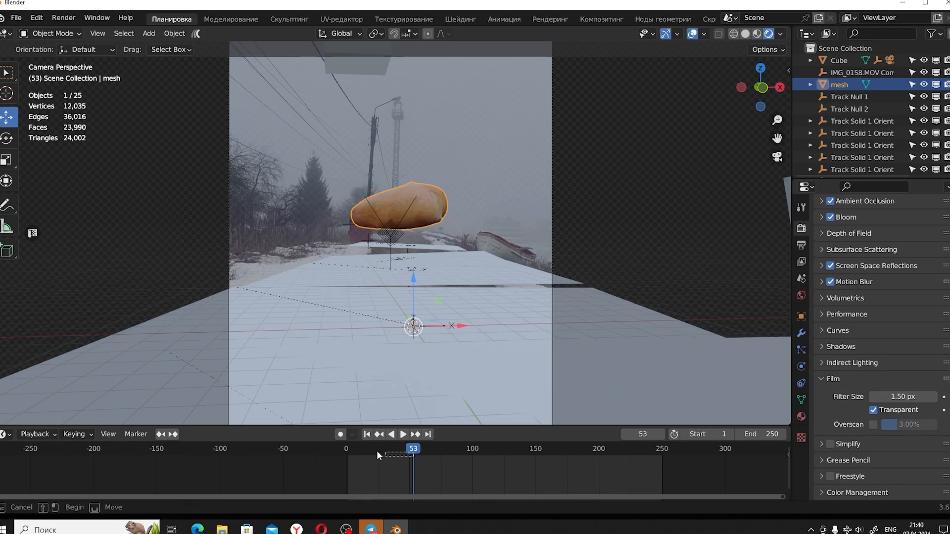
drag(376, 450, 390, 449)
Switch to the Animation workspace with rendered shading in the camera view
click(504, 18)
click(384, 33)
scroll(236, 131, up, 4)
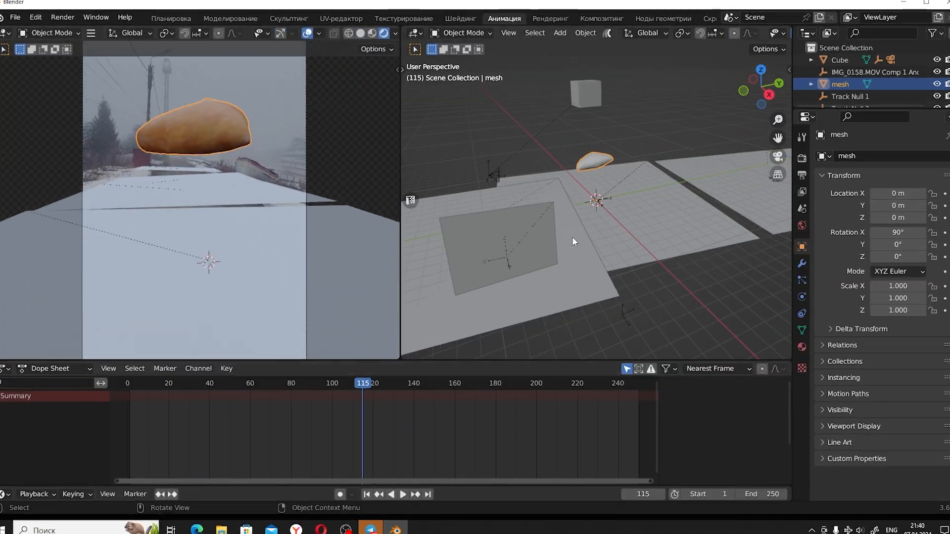
Move, rotate and enlarge the bread-like mesh, placing it about 144.5 m down the road at a scale of about 6.69
key(KP_7)
key(t)
middle_drag(582, 164, 618, 164)
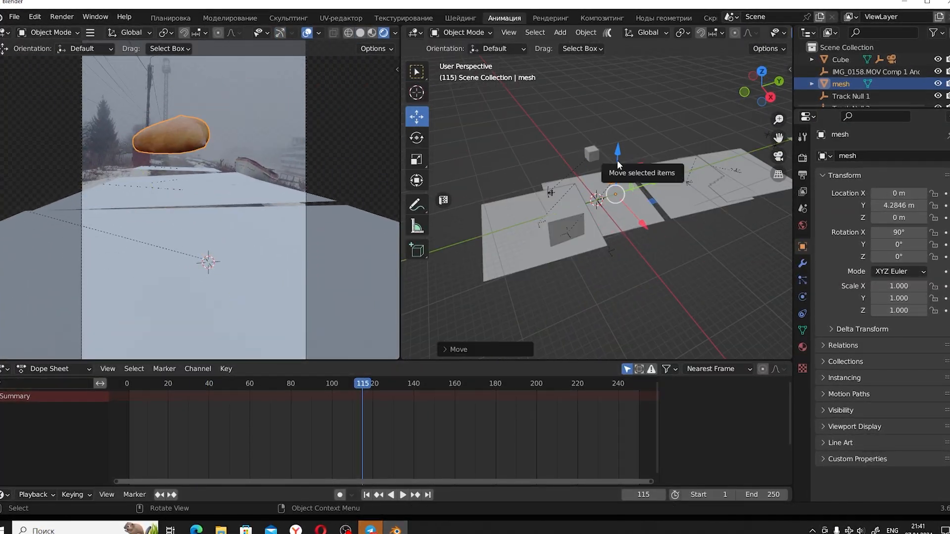
click(605, 149)
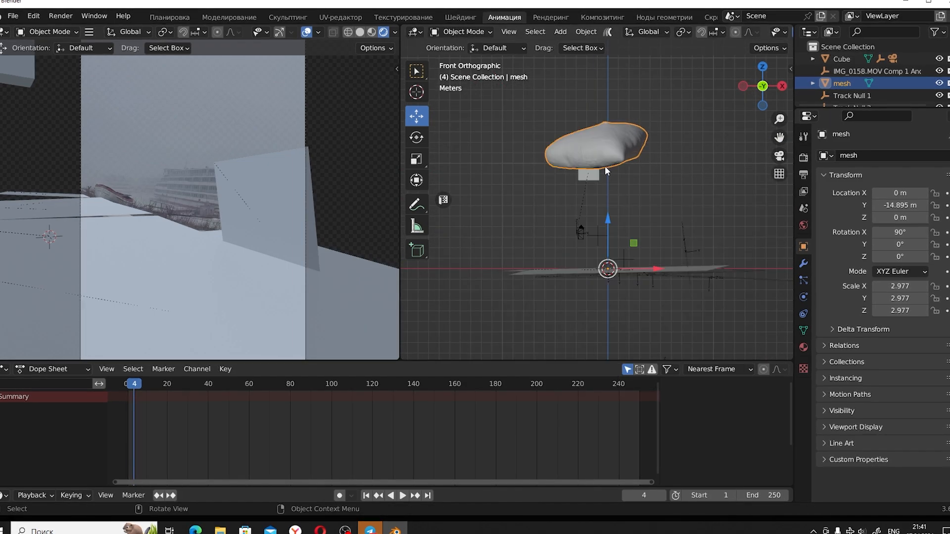
right_click(550, 84)
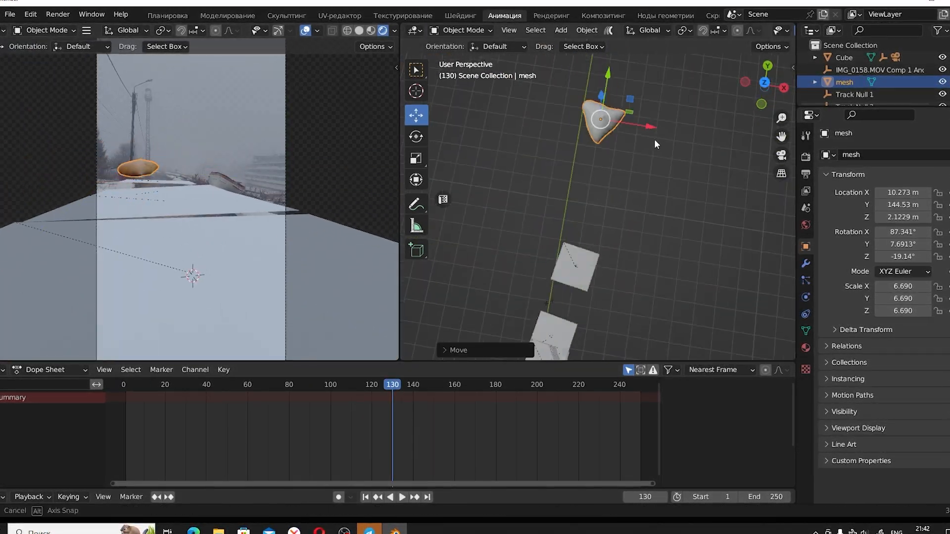
click(680, 213)
key(s)
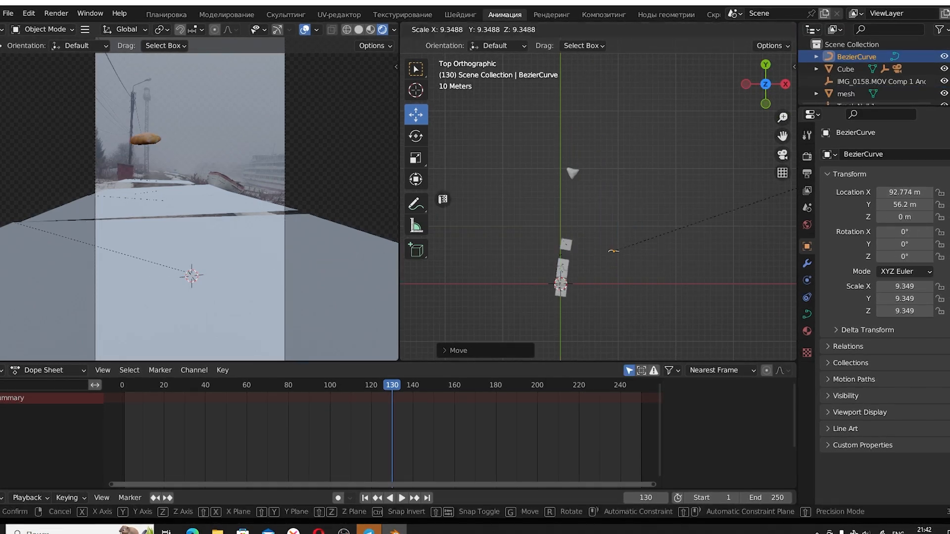
key(Delete)
Add a NURBS path along the road near Y 202.5 m, turned 90° about Z and scaled up about 72 times
key(shift+a)
click(655, 284)
drag(612, 284, 679, 284)
key(s)
click(717, 292)
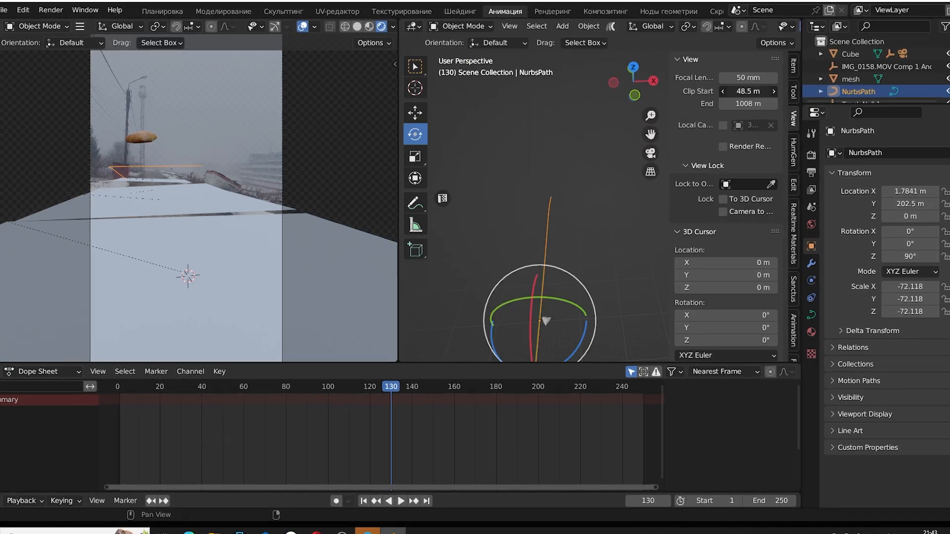
Select the bread-like mesh and show its object constraint settings
shift+middle_drag(555, 285, 603, 182)
scroll(604, 182, down, 2)
click(560, 236)
click(812, 314)
click(883, 152)
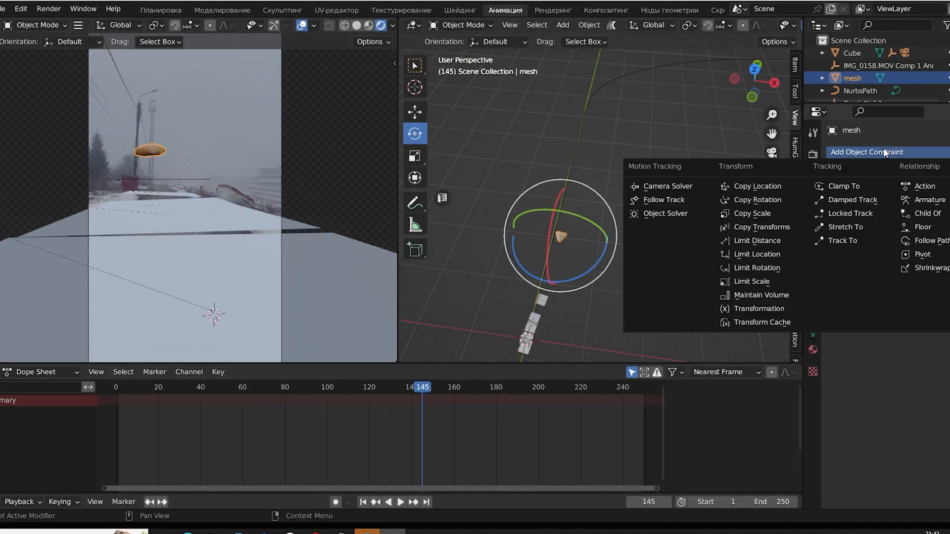
click(927, 252)
click(946, 191)
click(610, 92)
click(947, 172)
Add a Follow Path constraint to the mesh that targets the NURBS path
click(884, 152)
click(927, 240)
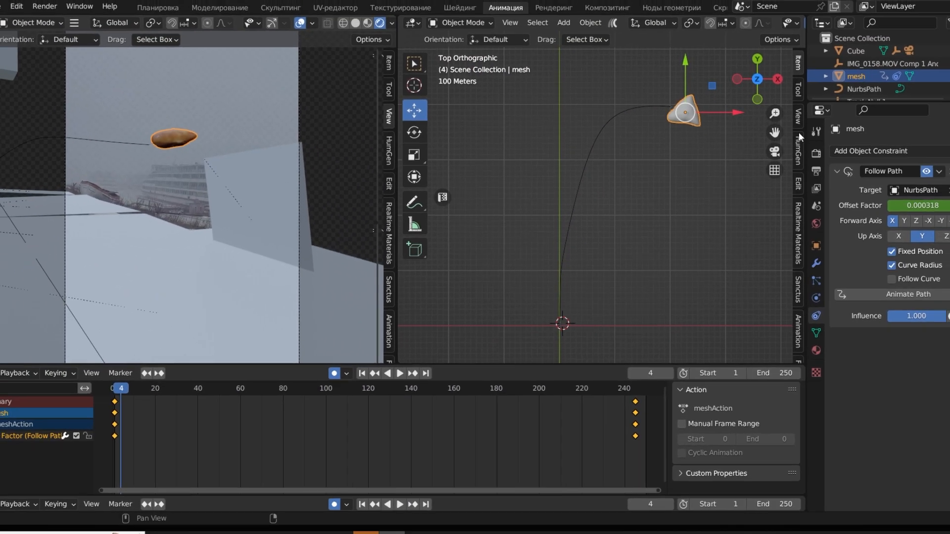
Rotate the mesh on a separate animation layer to key its turn around frame 222, and play the animation
middle_drag(775, 112, 804, 57)
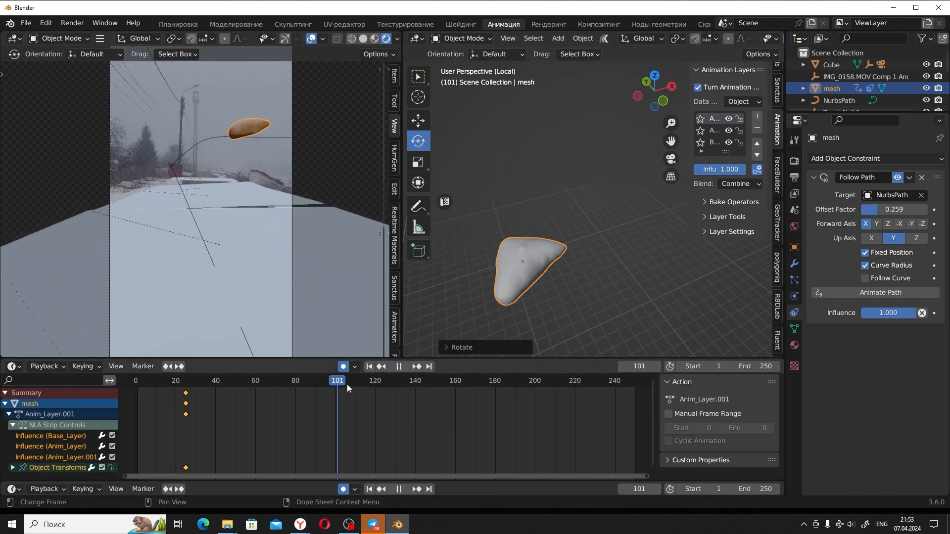
drag(593, 212, 593, 215)
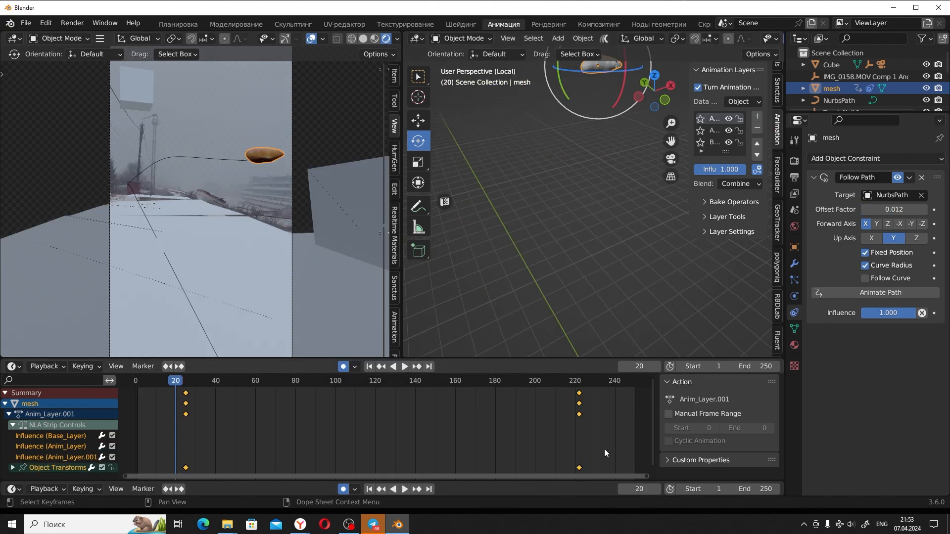
key(space)
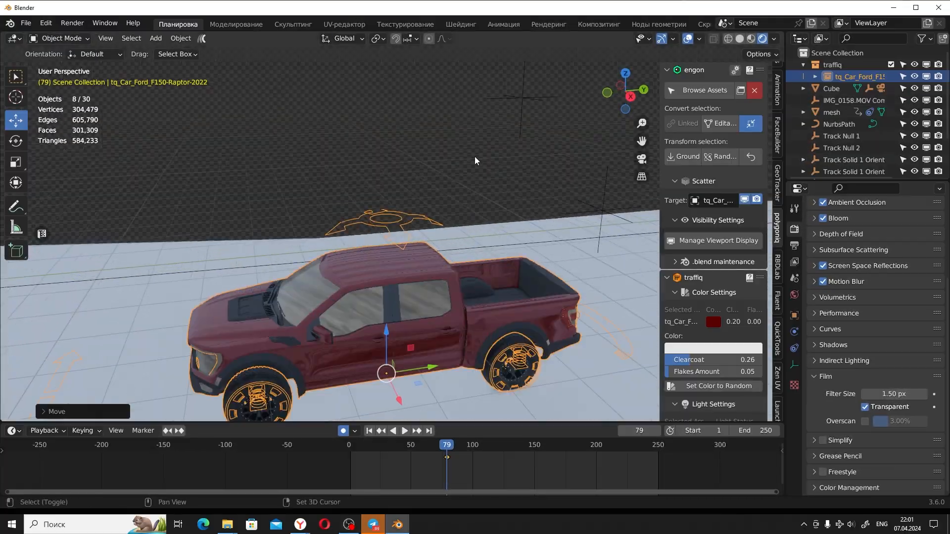
Import the green van model and view the scene through the tracked camera
click(26, 22)
click(207, 302)
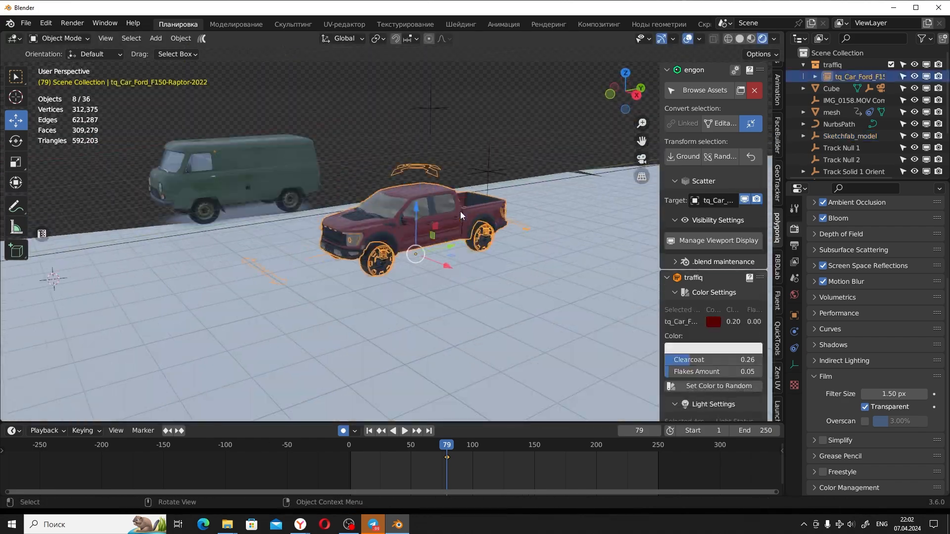
key(KP_0)
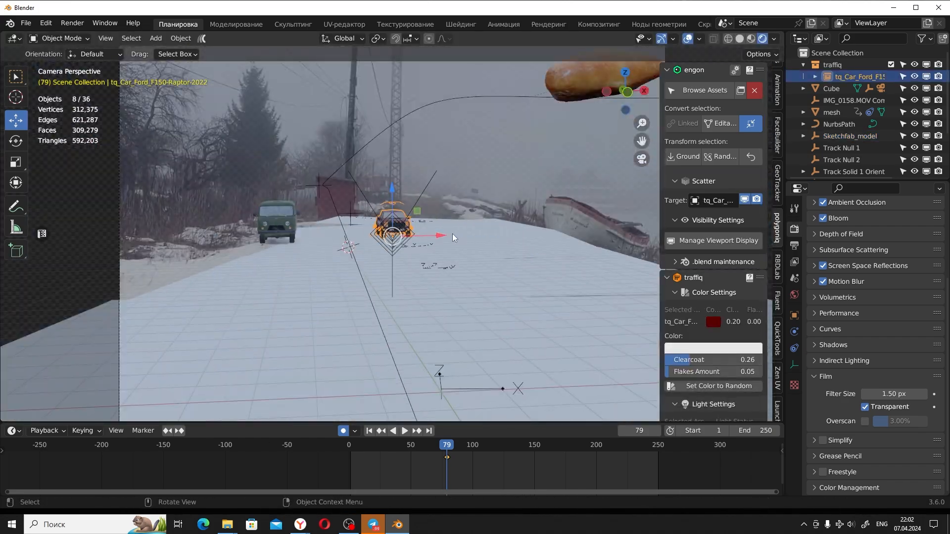
Resize and reposition the Ford pickup truck to fit the road footage in the camera view
key(s)
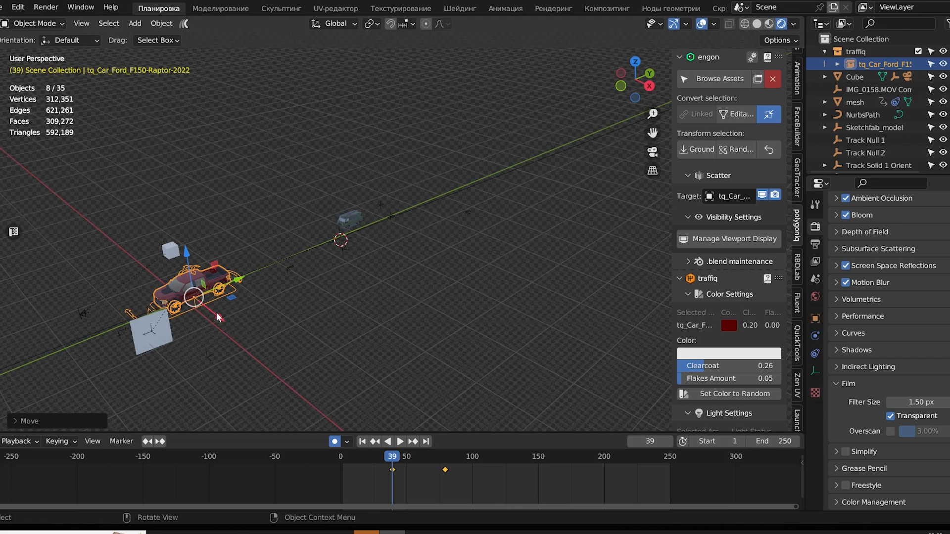
key(KP_0)
key(s)
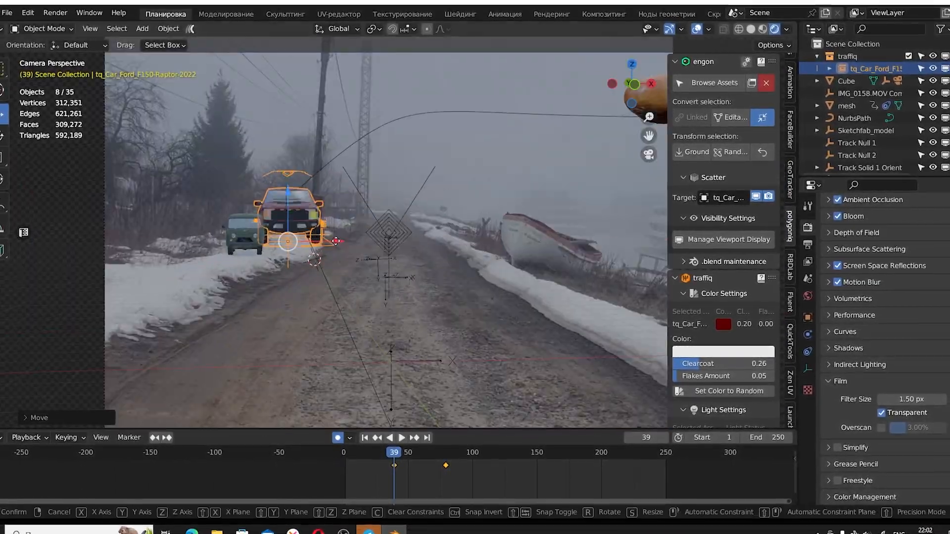
Add a second NURBS path on the road at about X 6.34 m, Y 36.23 m, turned 90° about Z and scaled about 24.6 times
key(KP_7)
key(shift+a)
click(399, 291)
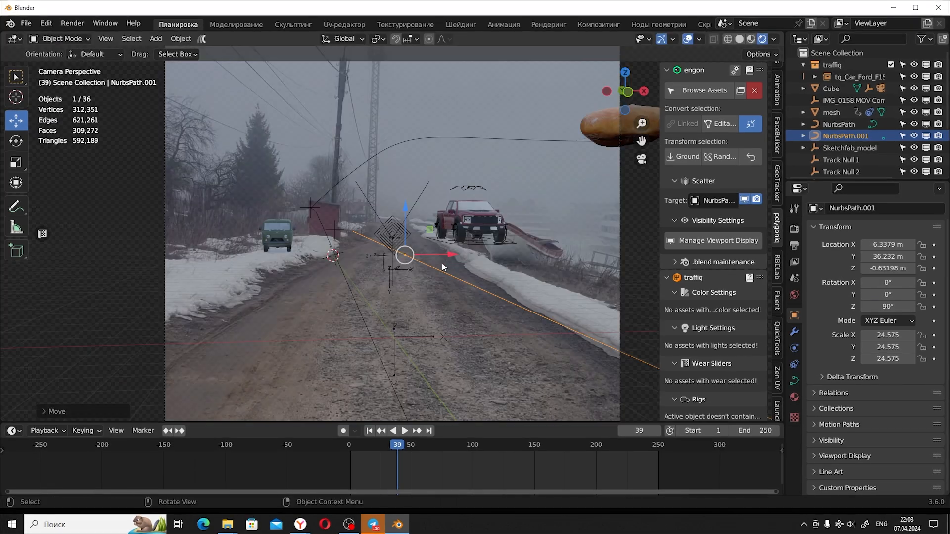
drag(411, 233, 428, 210)
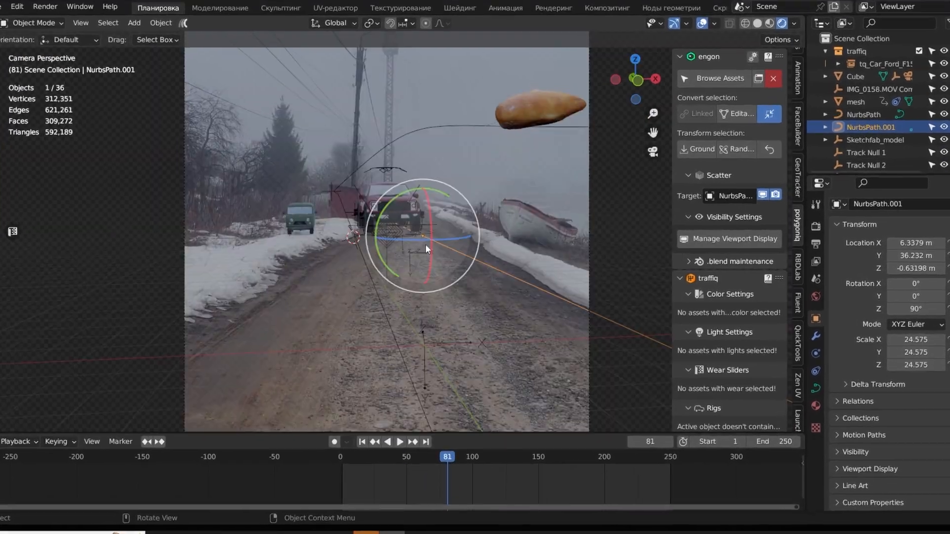
Edit the second path's shape along the road and play the truck's drive along it
key(Tab)
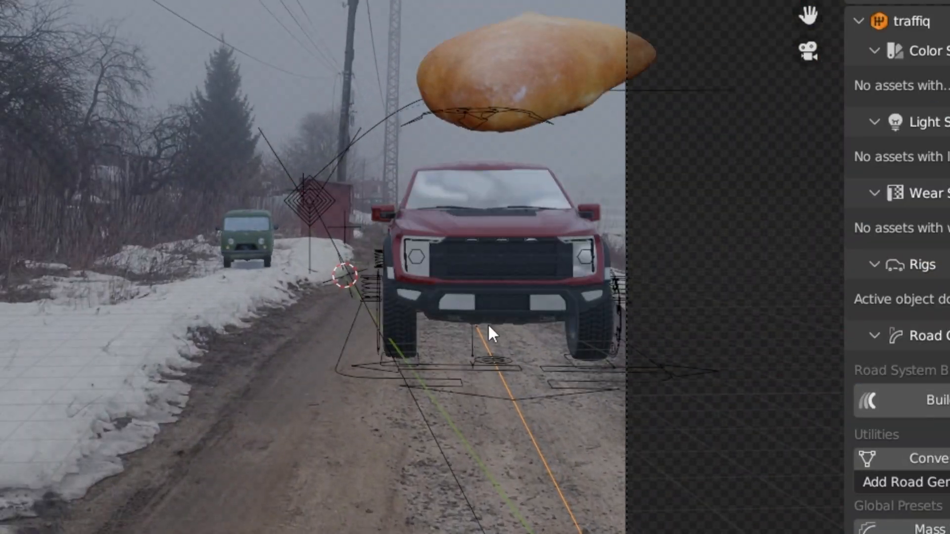
key(space)
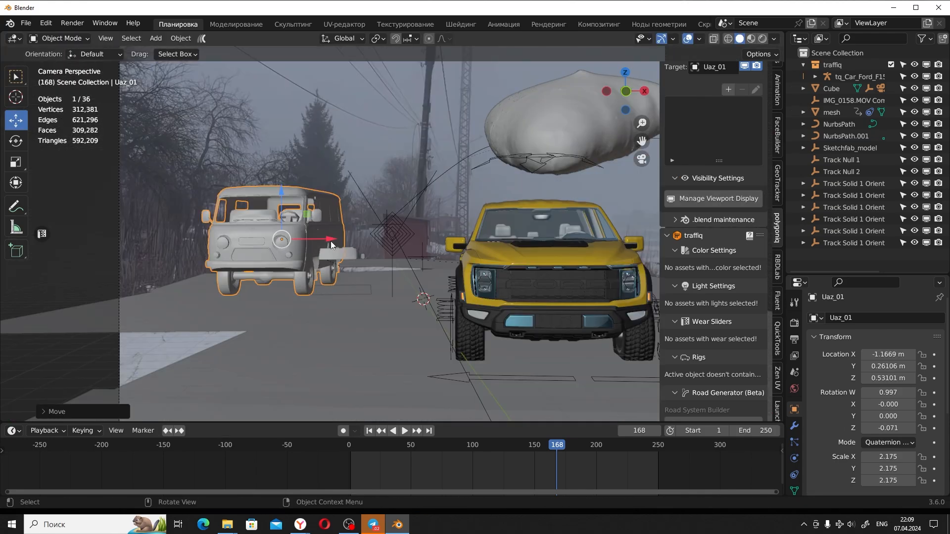
Lower the van slightly onto the roadside ground and scrub back through the footage to check its placement
drag(281, 197, 279, 206)
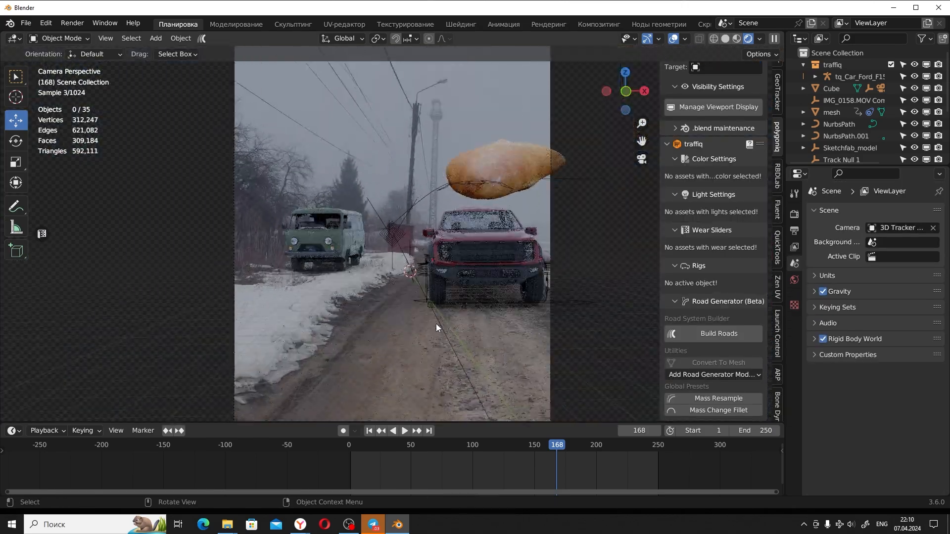
click(559, 444)
drag(558, 446, 479, 446)
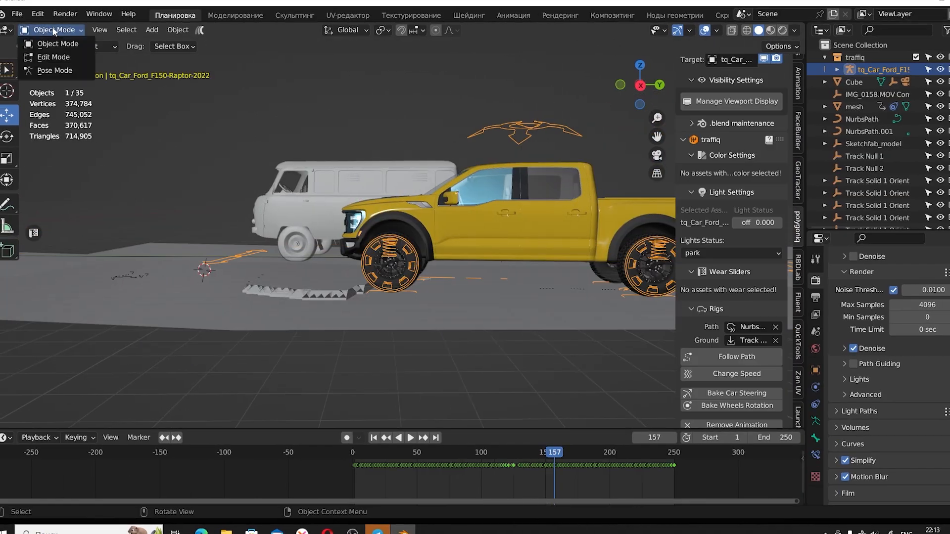
Put the truck's rig in Pose Mode, turn on Animation Layers and add a new layer above the base layer
click(47, 59)
scroll(788, 198, down, 3)
click(790, 250)
scroll(786, 198, up, 5)
click(784, 88)
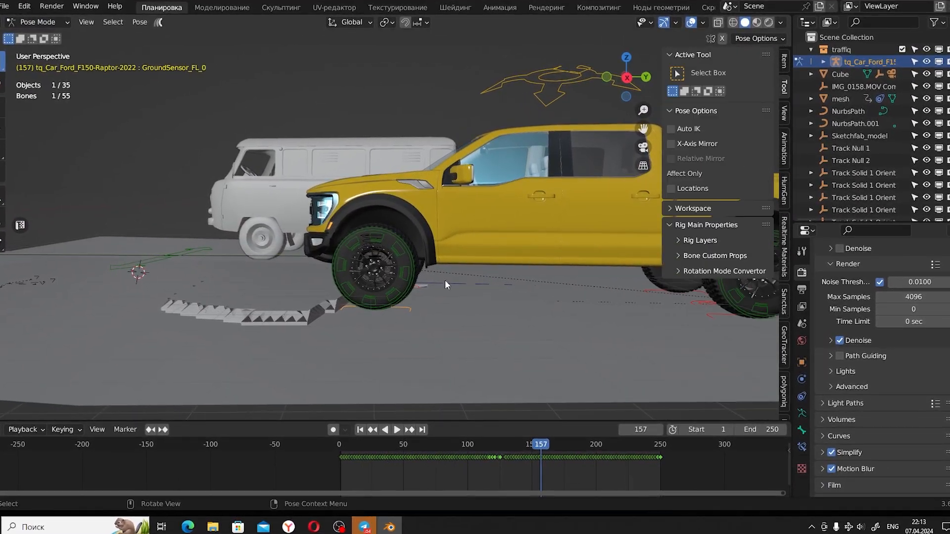
click(784, 150)
click(671, 124)
click(763, 140)
click(533, 121)
Move the front wheel's Damper_FL_0 bone on the truck's rig and set the timeline to frame 156
click(374, 241)
key(g)
click(382, 229)
click(530, 456)
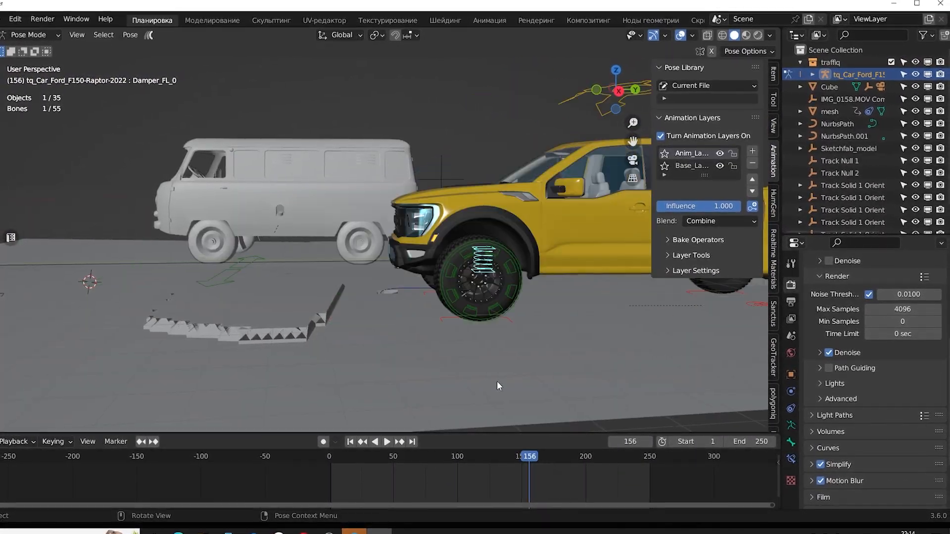
Turn on Auto Keying and keyframe new positions of the truck's front Damper_FL_0 bone up to frame 160
click(322, 441)
key(g)
click(379, 228)
key(g)
click(265, 231)
click(533, 454)
drag(538, 457, 544, 458)
shift+middle_drag(237, 309, 422, 305)
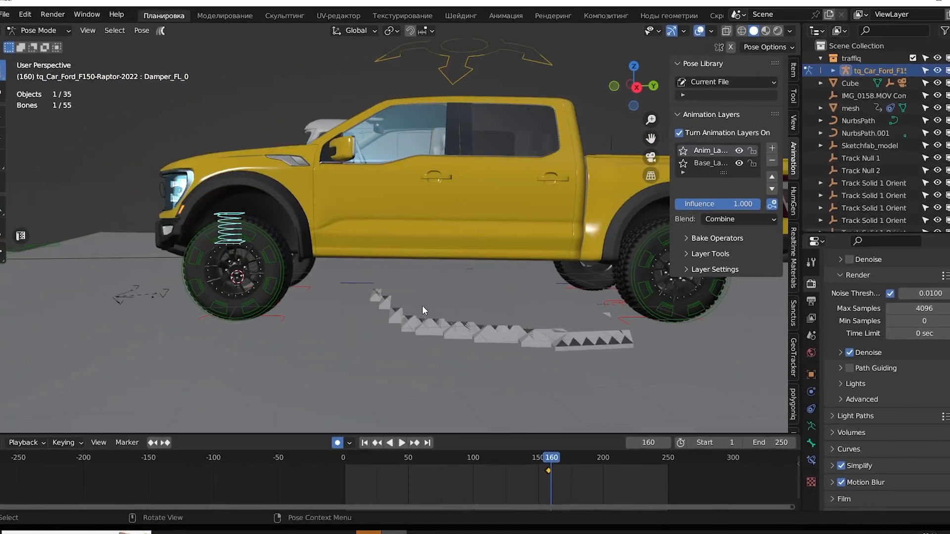
key(g)
click(418, 300)
Keyframe a new position for the truck's rear Damper_BL_0 bone and advance the timeline to frame 164
drag(544, 459, 550, 460)
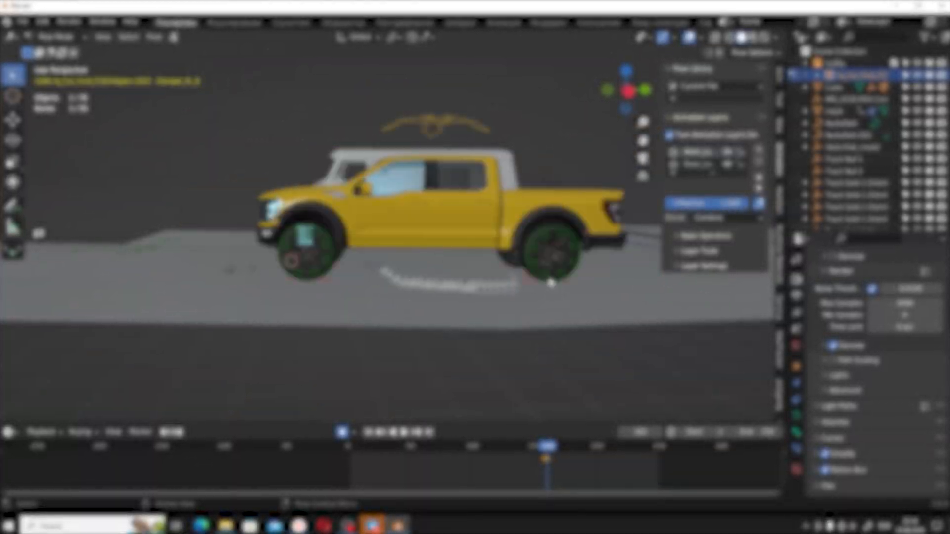
scroll(550, 280, up, 2)
click(589, 252)
key(g)
click(592, 264)
key(Right)
key(Right)
key(Right)
key(Right)
shift+middle_drag(446, 292, 541, 295)
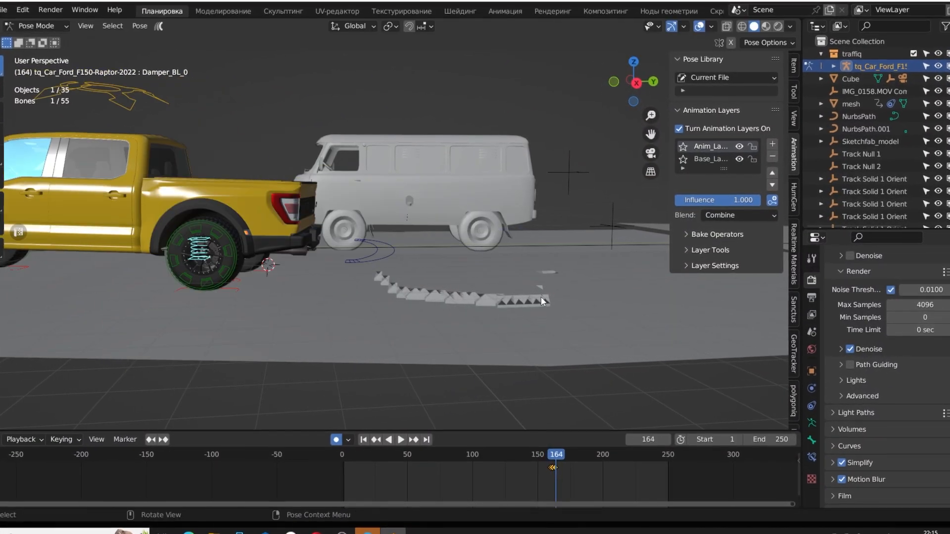
Adjust the damper keyframes in the timeline and play the wheel movement back through the camera view
key(Right)
right_click(548, 465)
click(598, 416)
scroll(459, 340, down, 2)
key(space)
key(KP_0)
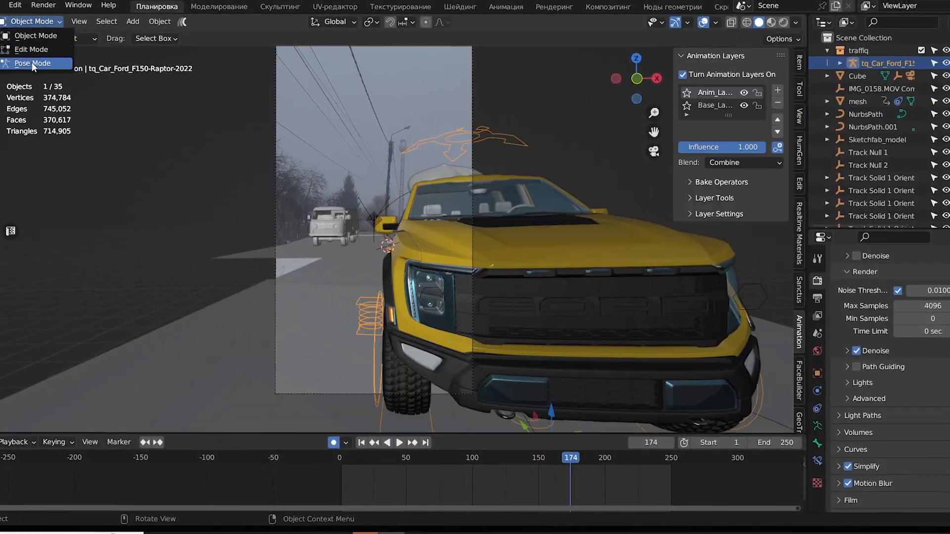
Return the truck's rig to Pose Mode and move its Suspension bone at frame 174
click(33, 63)
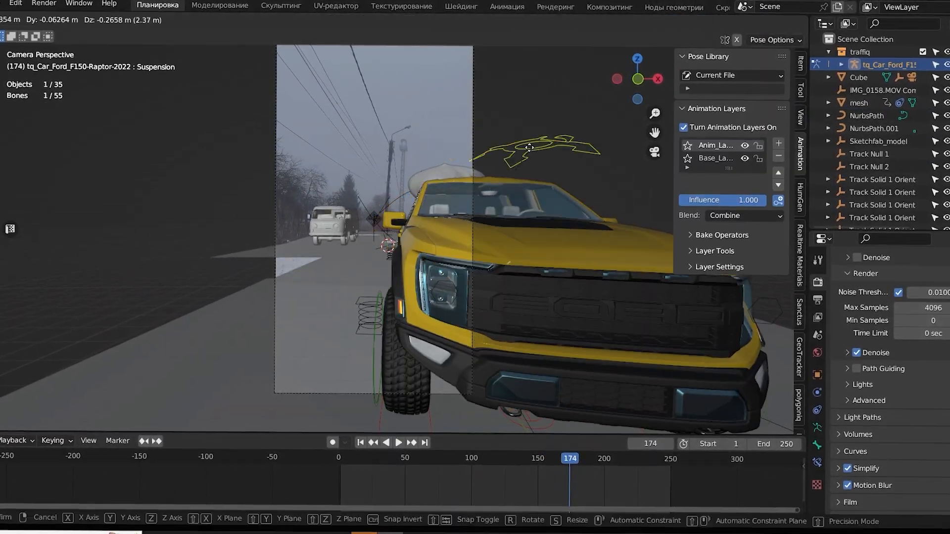
key(g)
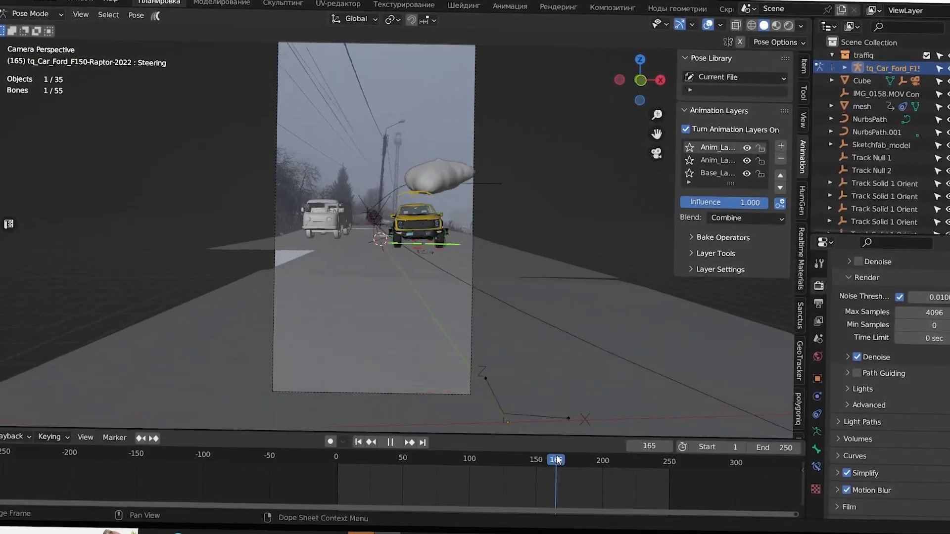
Keyframe the truck rig's Steering bone sideways between frames 166 and 169, and play the turn through the camera
key(space)
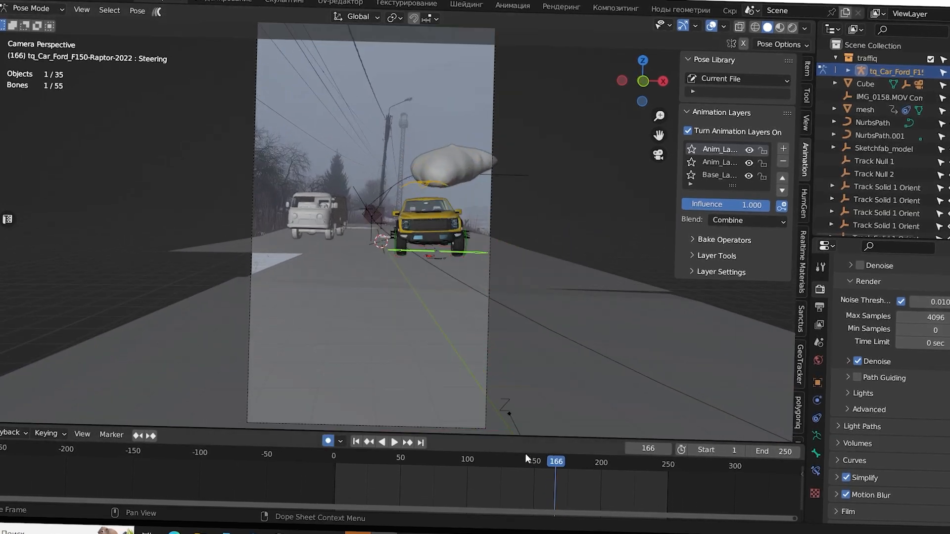
click(455, 304)
key(g)
drag(556, 463, 556, 465)
click(9, 210)
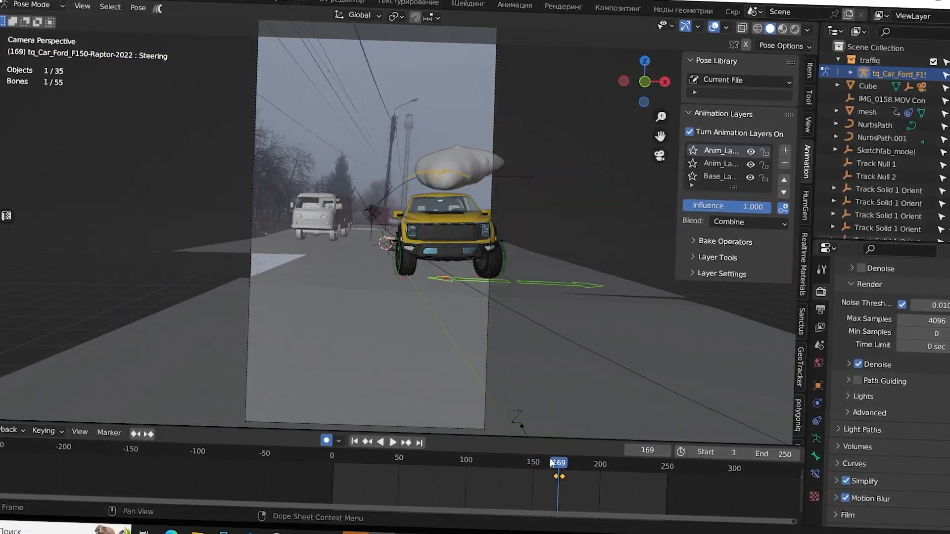
key(space)
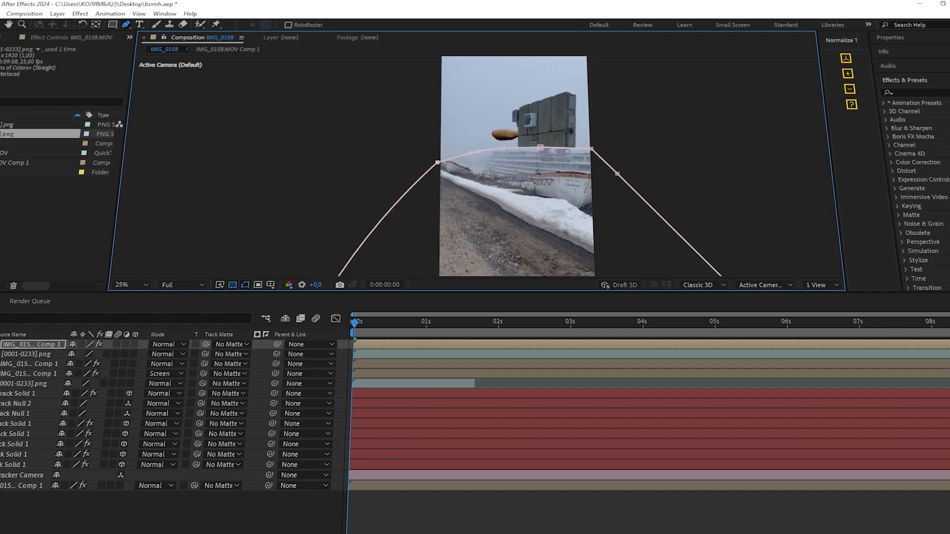
In After Effects, set the top footage layer's inverted mask to 377 pixels feather and 57 pixels expansion at the first frame
key(u)
key(u)
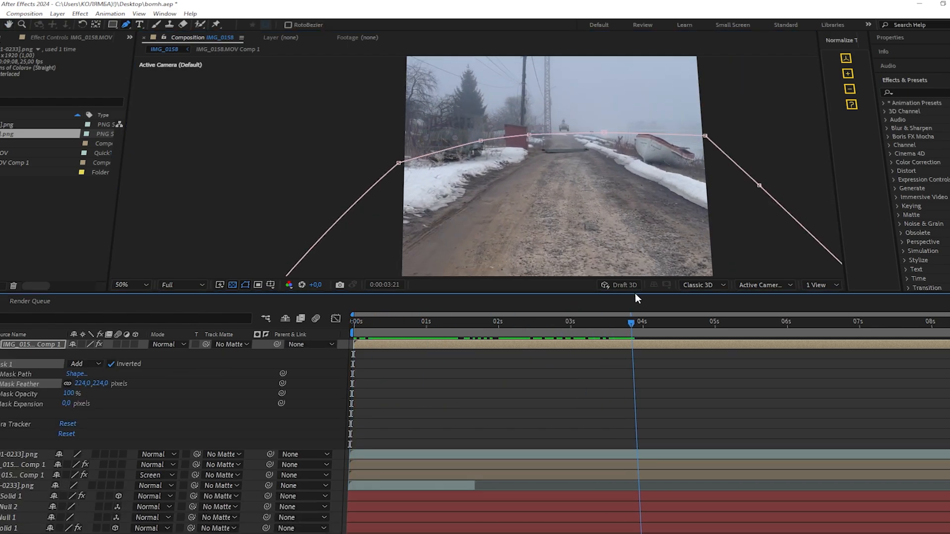
key(Home)
drag(87, 383, 128, 378)
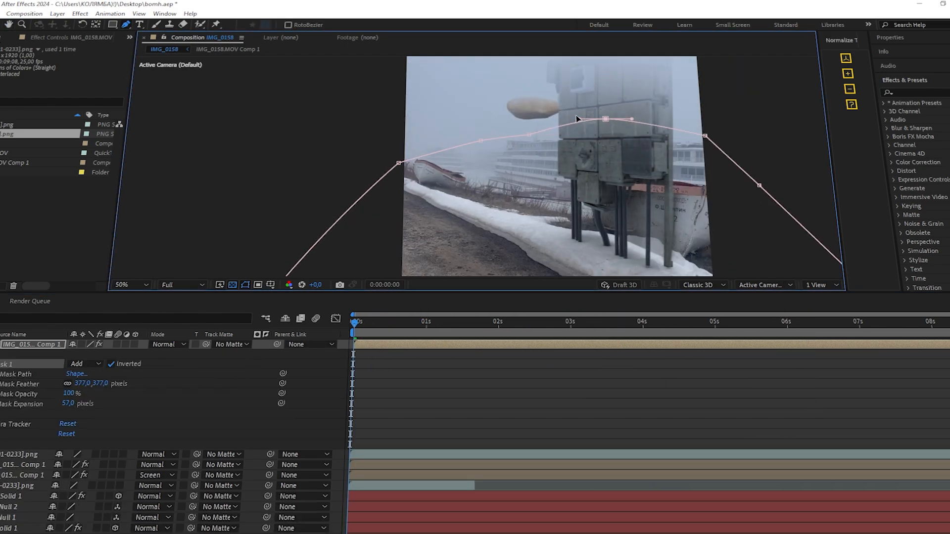